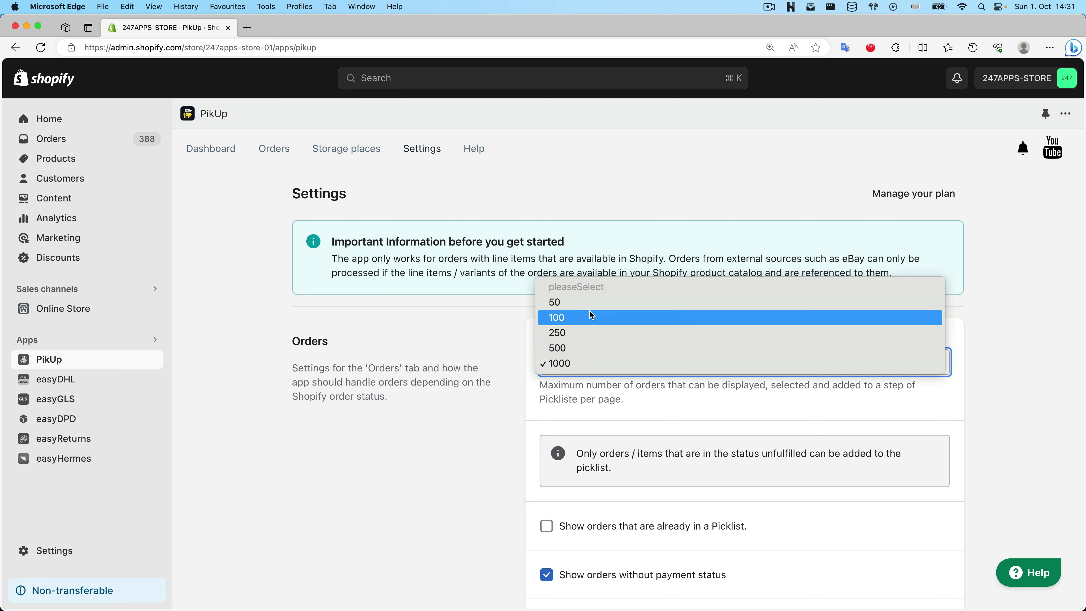
- Check PikUp's order list and display the store's orders in the UnFulfilled-01 view
click(484, 324)
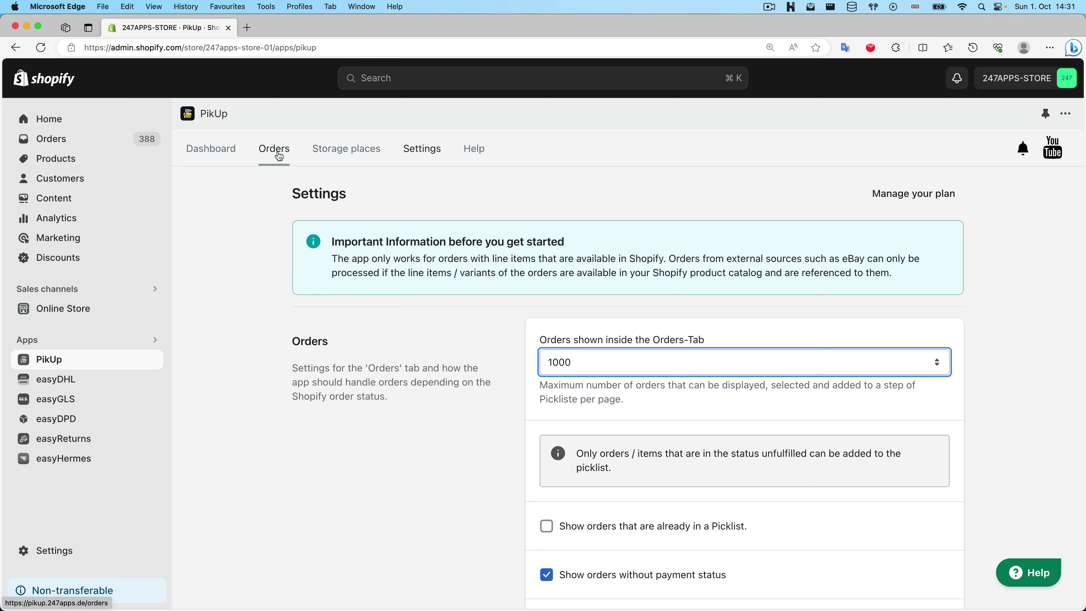
click(279, 156)
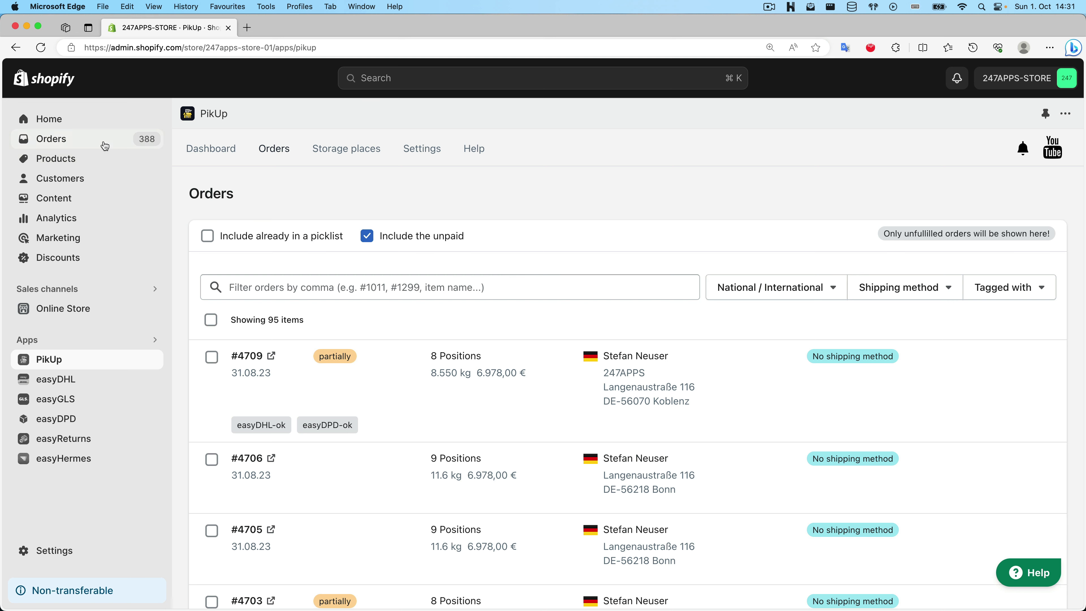
click(105, 146)
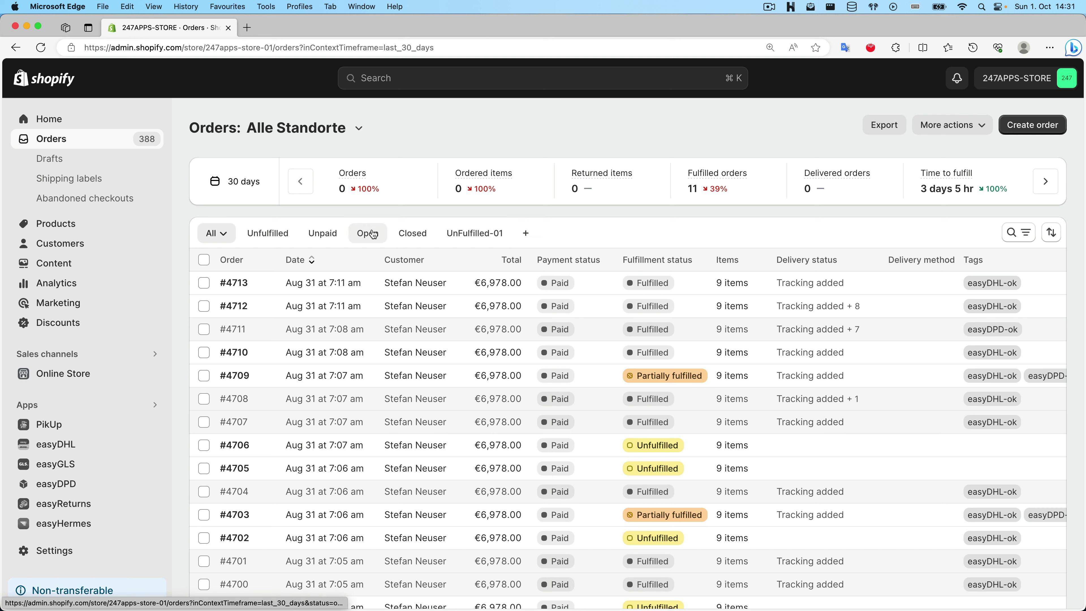
click(480, 242)
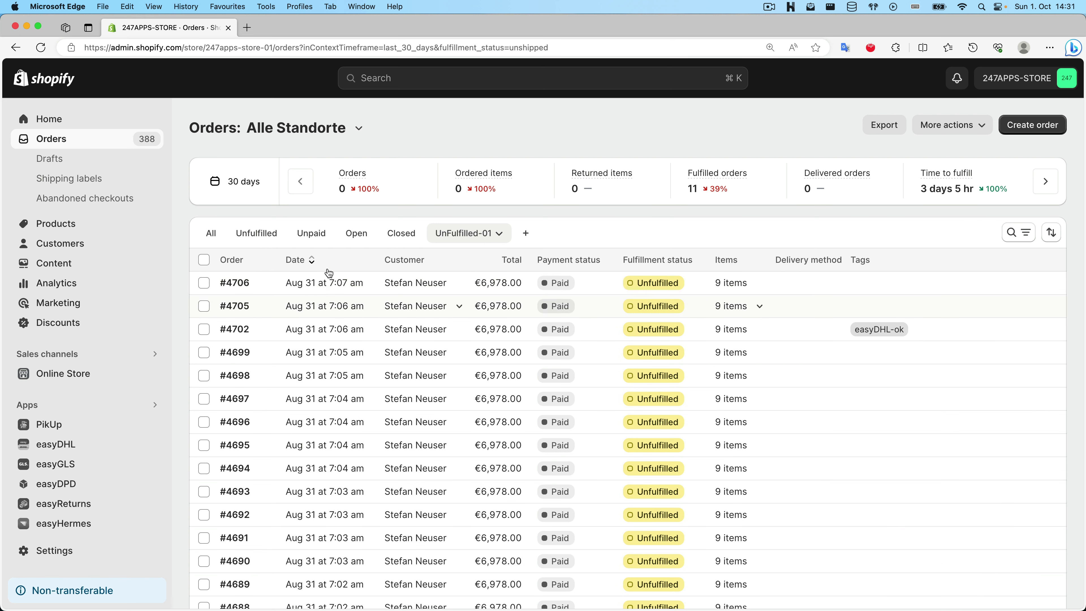
- Create a new PikUp picklist from the first three orders in the unfulfilled view using Add to Picklist
click(204, 283)
click(203, 306)
click(204, 329)
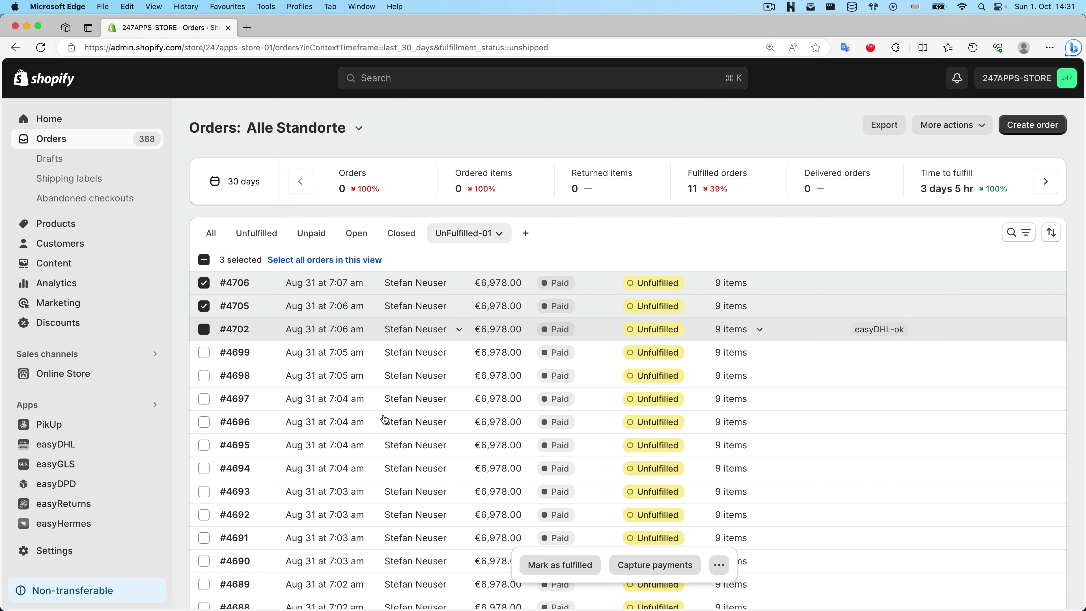
click(719, 564)
scroll(704, 529, down, 3)
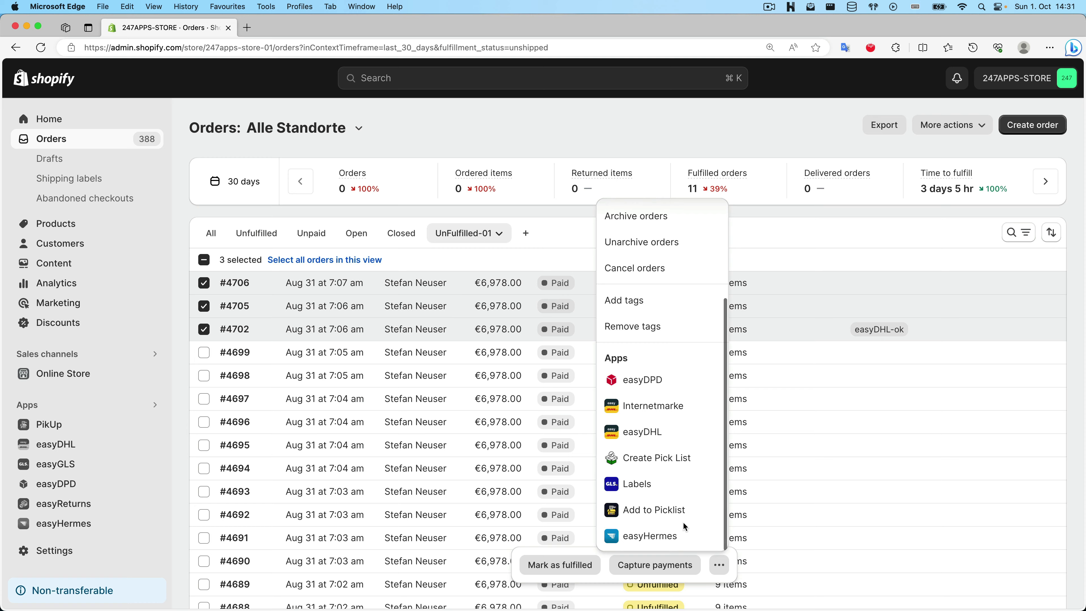
click(660, 512)
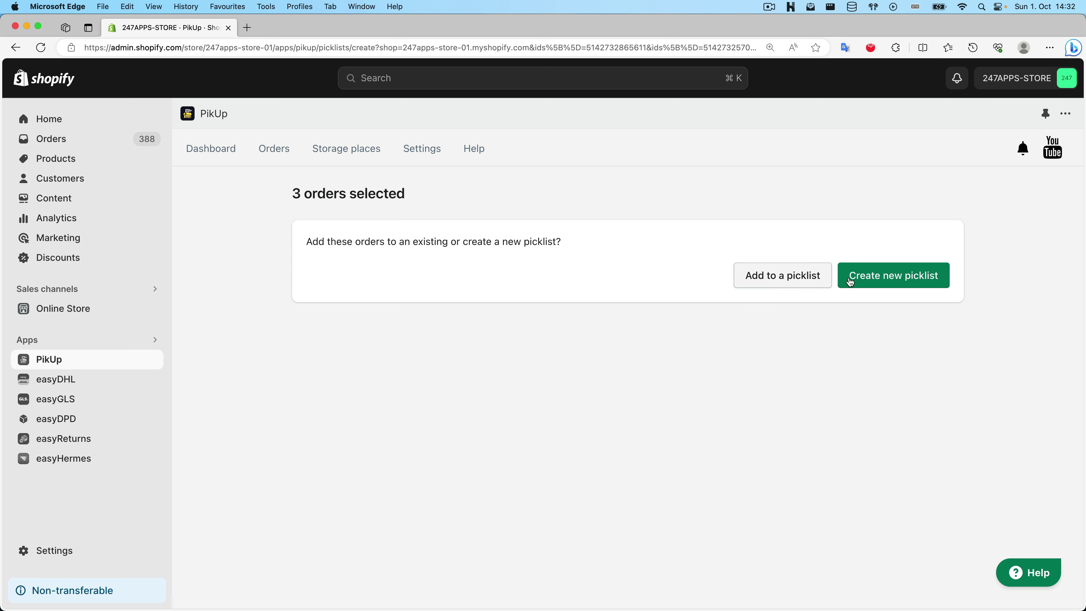
click(889, 277)
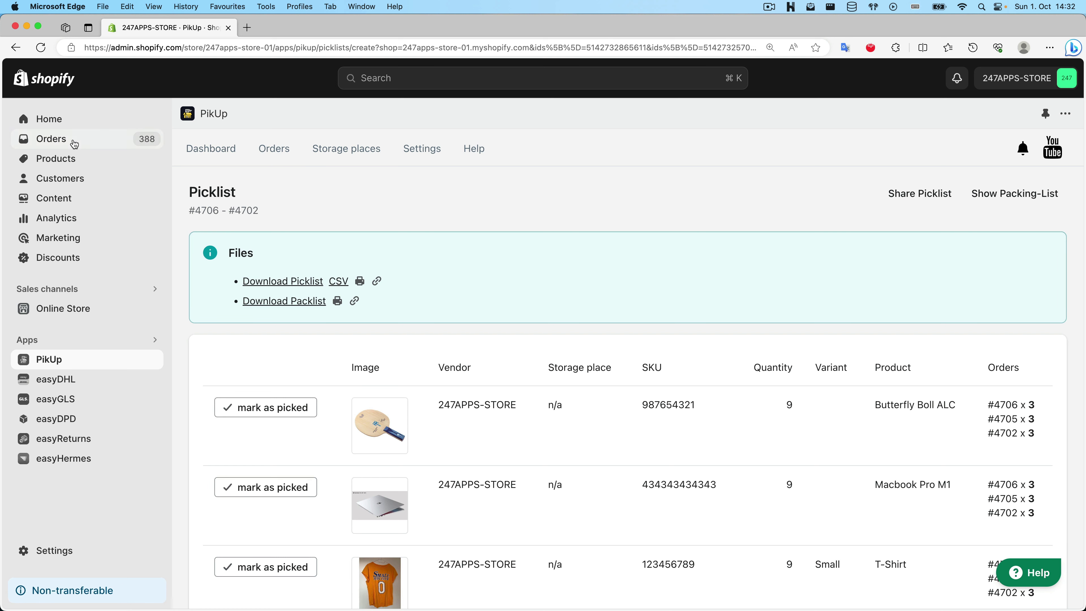
- Examine PikUp's list of unfulfilled orders that are not yet in a picklist
click(274, 148)
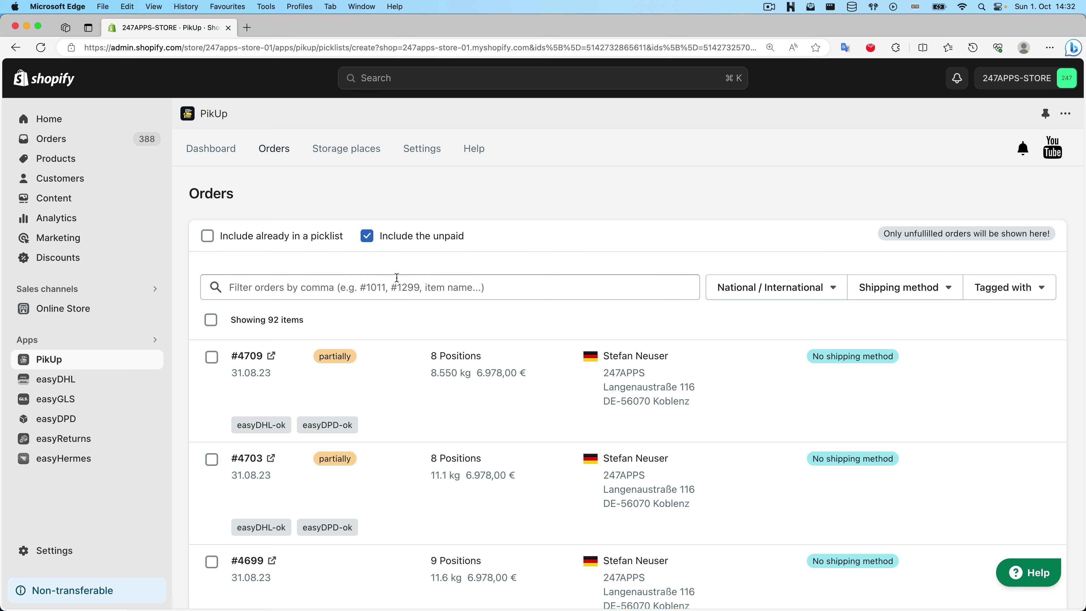
scroll(402, 282, down, 2)
scroll(405, 285, down, 10)
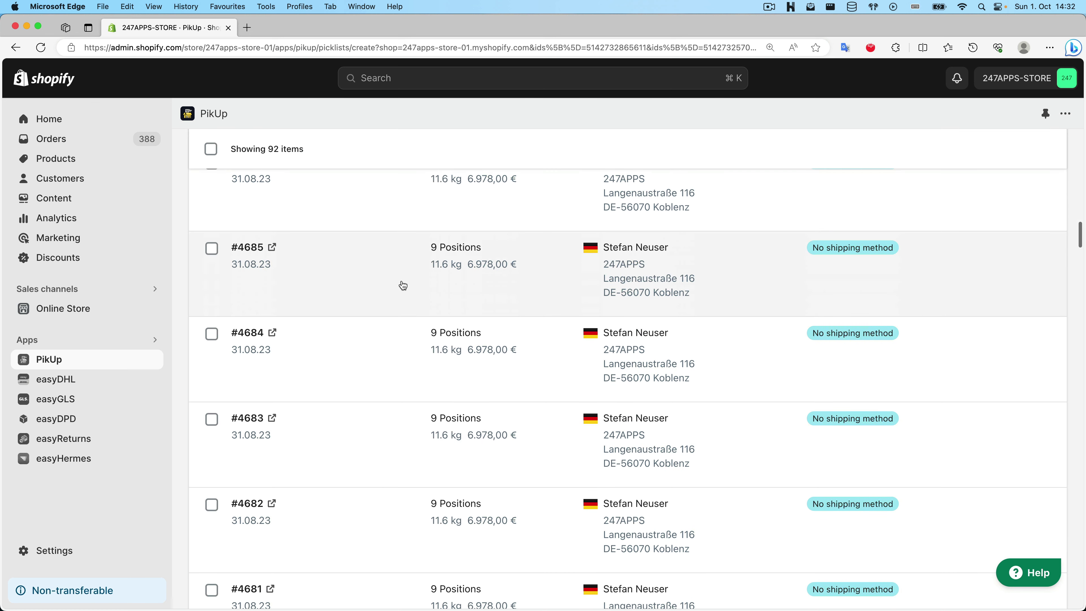
scroll(402, 283, up, 12)
- Select the two most recent unfulfilled orders in the store's full order list and send them to PikUp's Add to Picklist
click(51, 139)
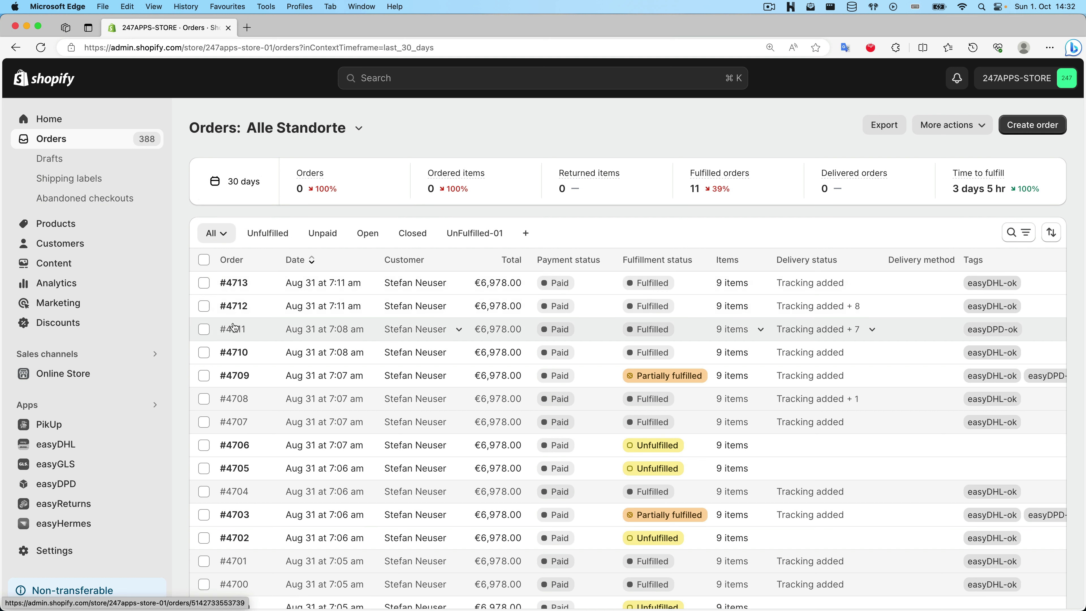
scroll(233, 329, down, 1)
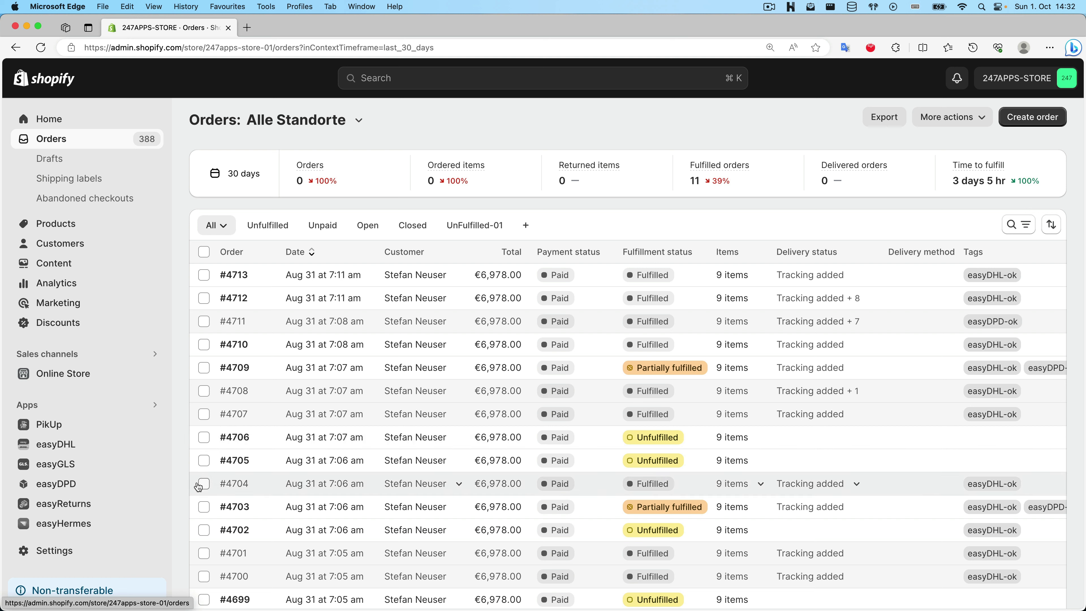
click(204, 436)
click(204, 461)
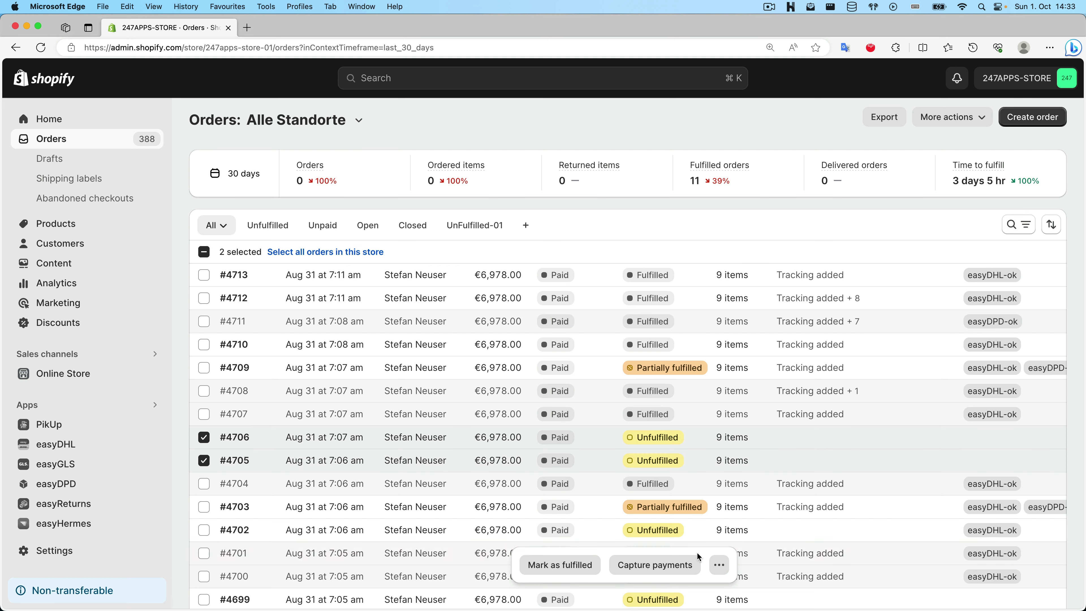
click(720, 566)
scroll(684, 535, down, 3)
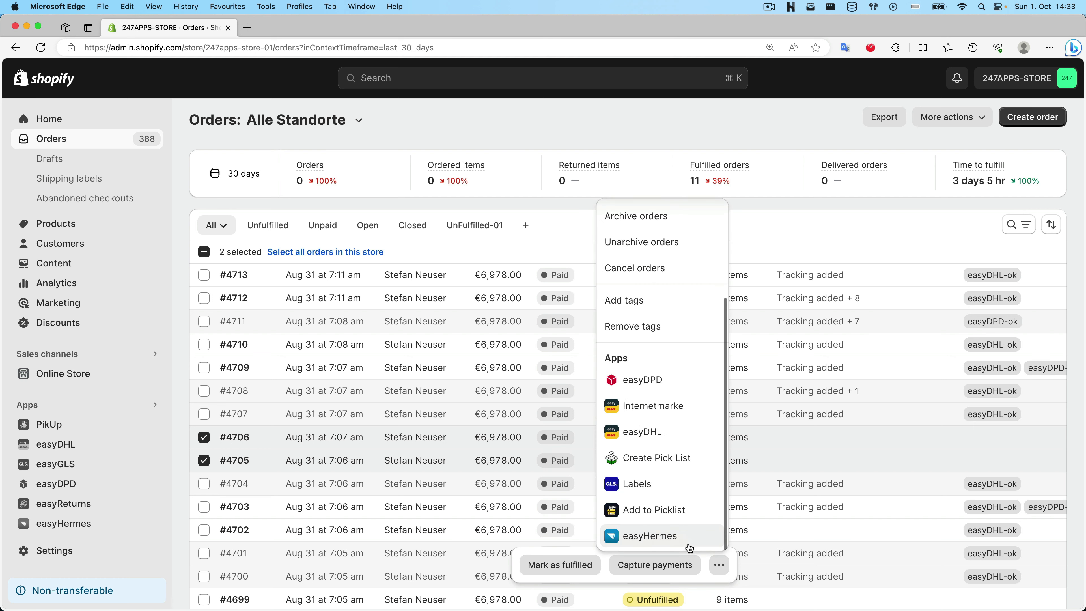
click(676, 513)
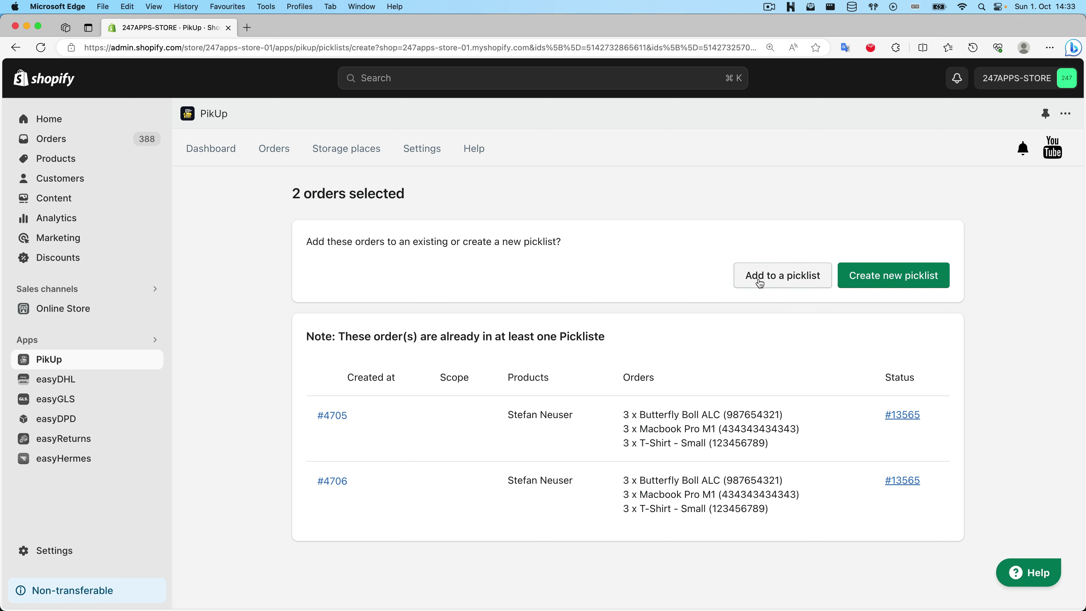
- Add the two selected orders to the existing 07. Feb 19:30 picklist that contains 14 orders
click(772, 283)
scroll(624, 275, down, 2)
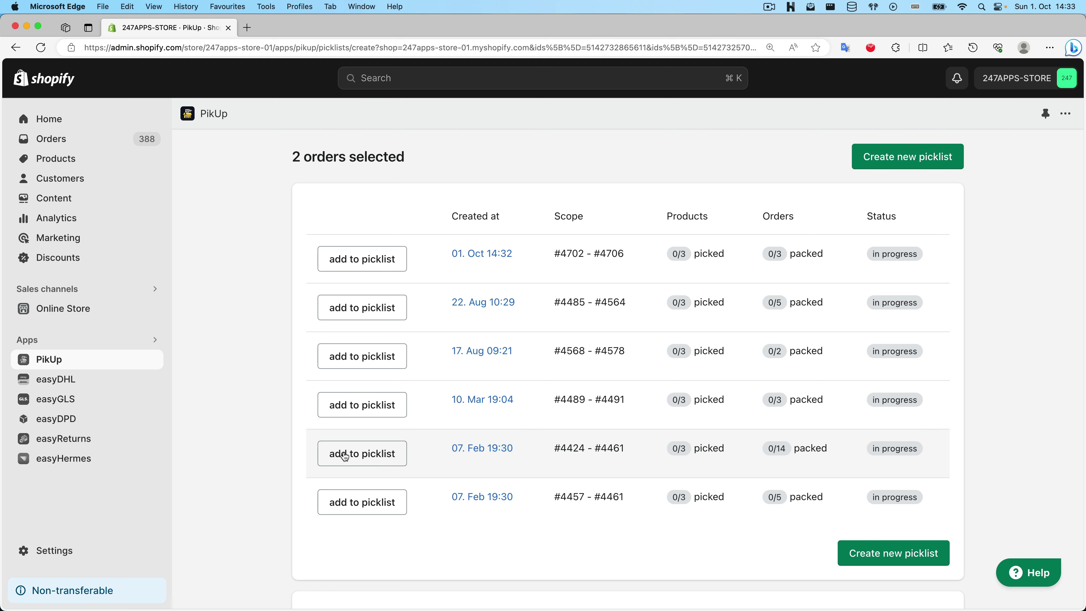
scroll(358, 457, up, 1)
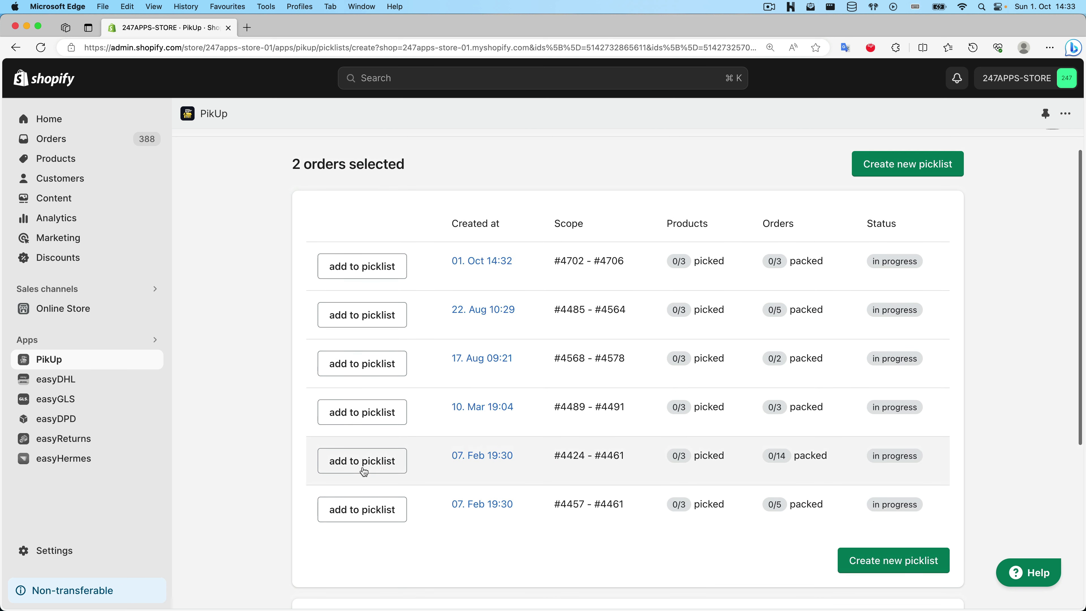
click(358, 464)
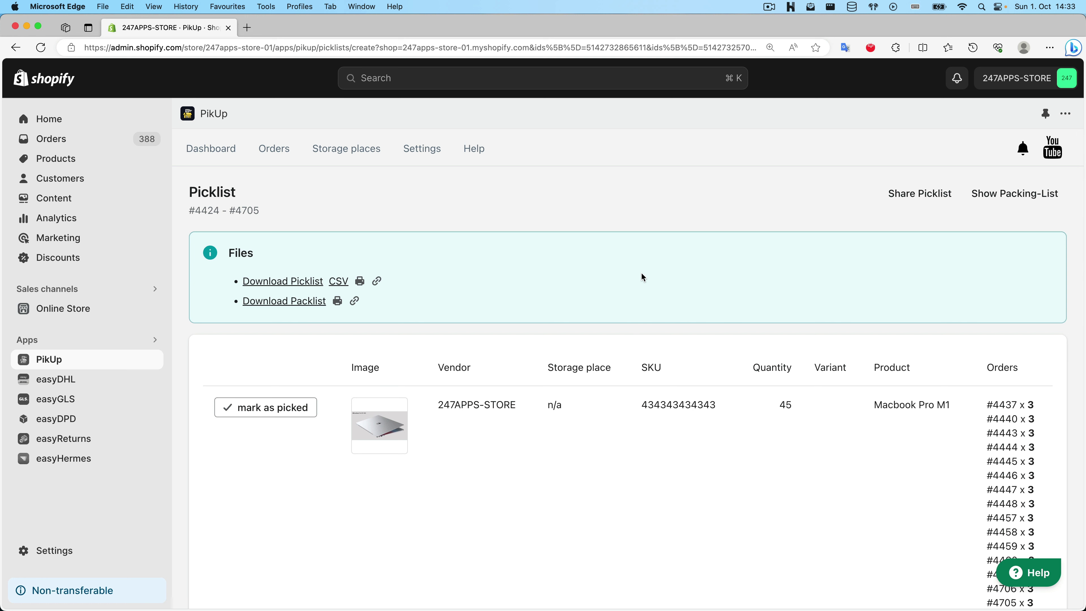
- Review PikUp's settings for orders, picklist columns, metafields, sorting, picklist email and packlist
click(436, 161)
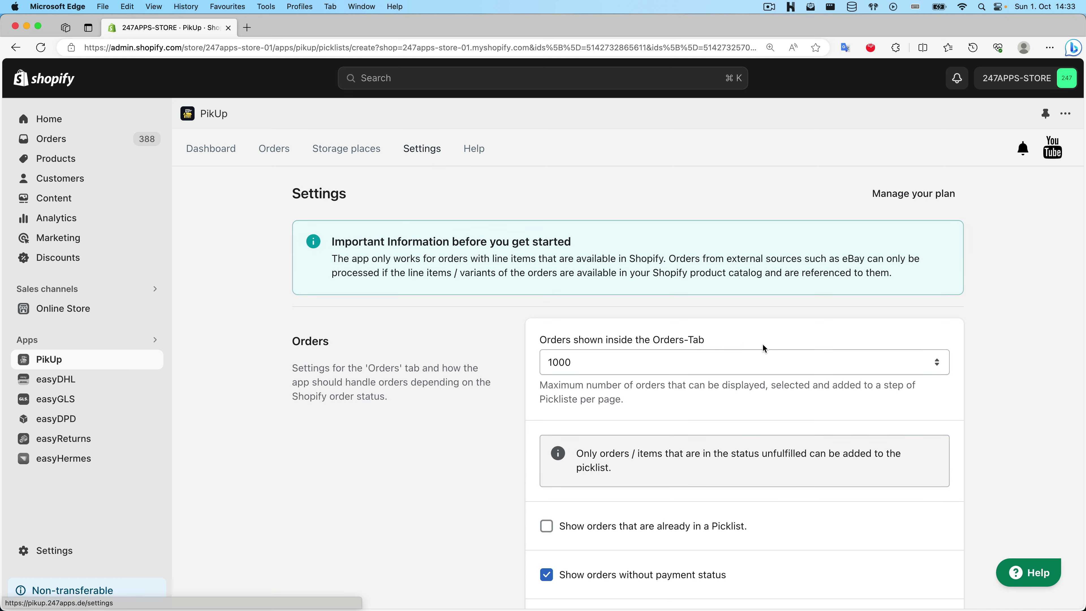
scroll(761, 343, down, 6)
scroll(801, 356, down, 4)
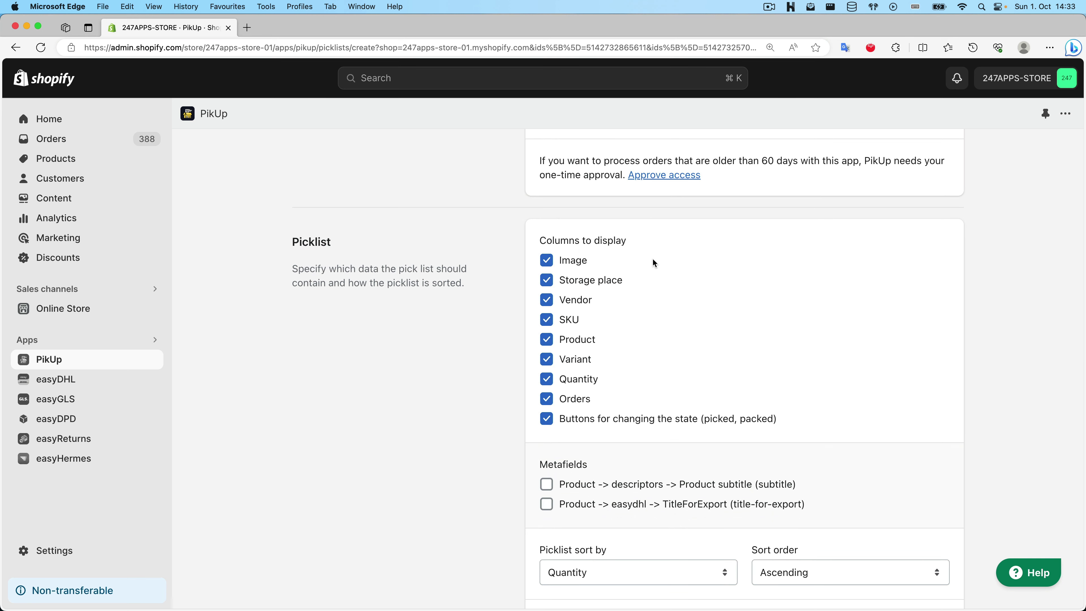
scroll(631, 272, down, 4)
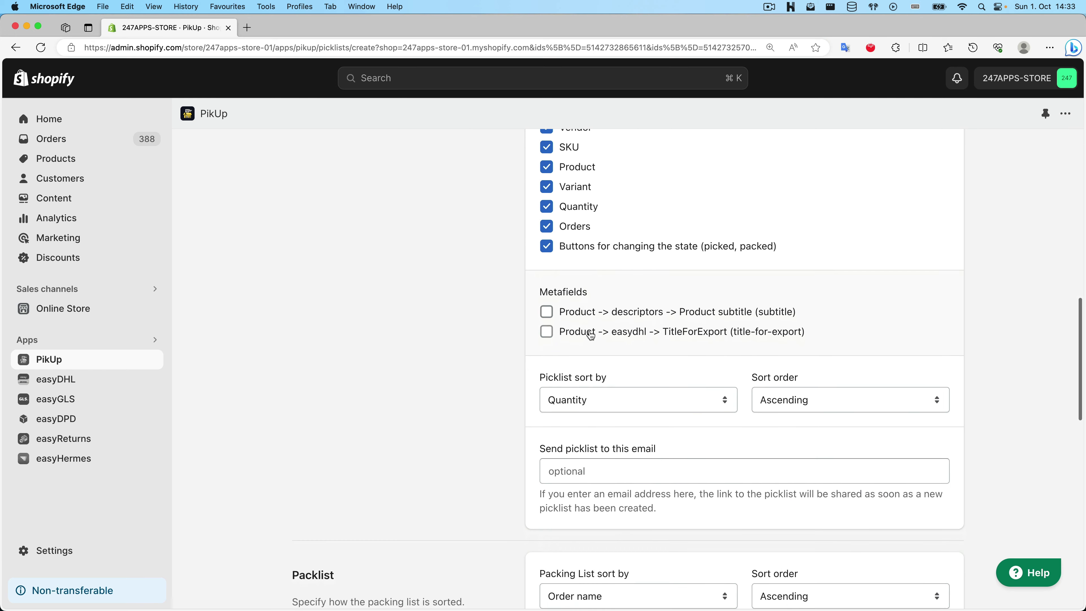
scroll(586, 334, down, 1)
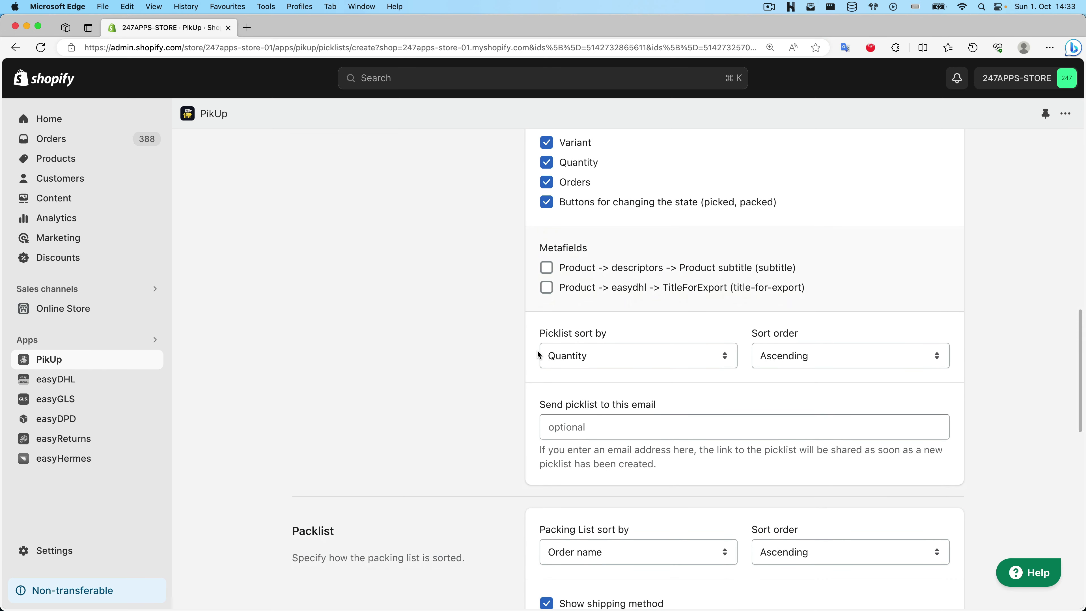
scroll(693, 359, down, 3)
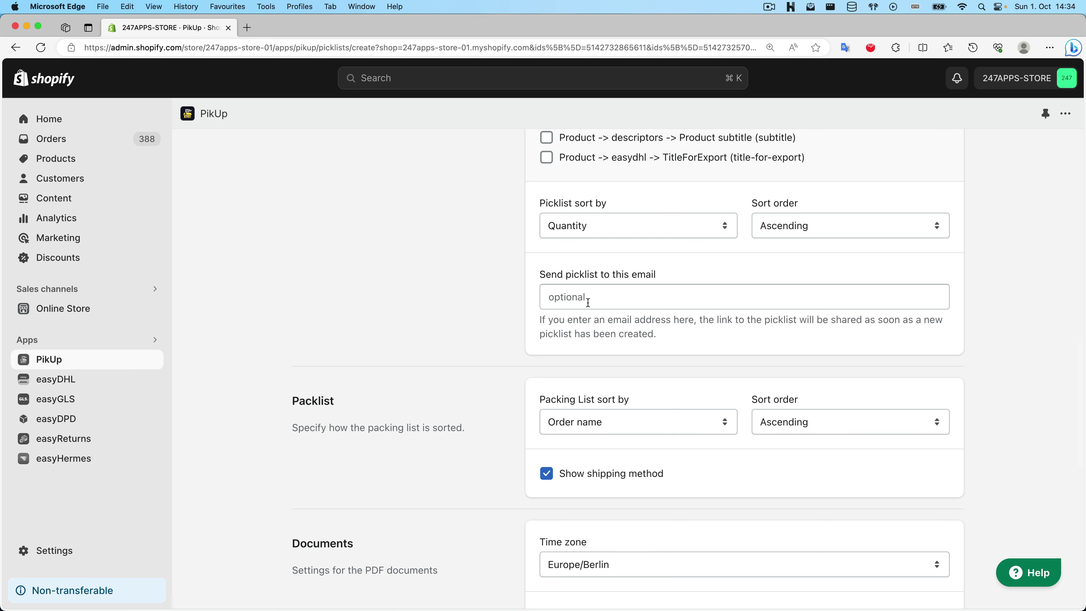
scroll(588, 303, down, 5)
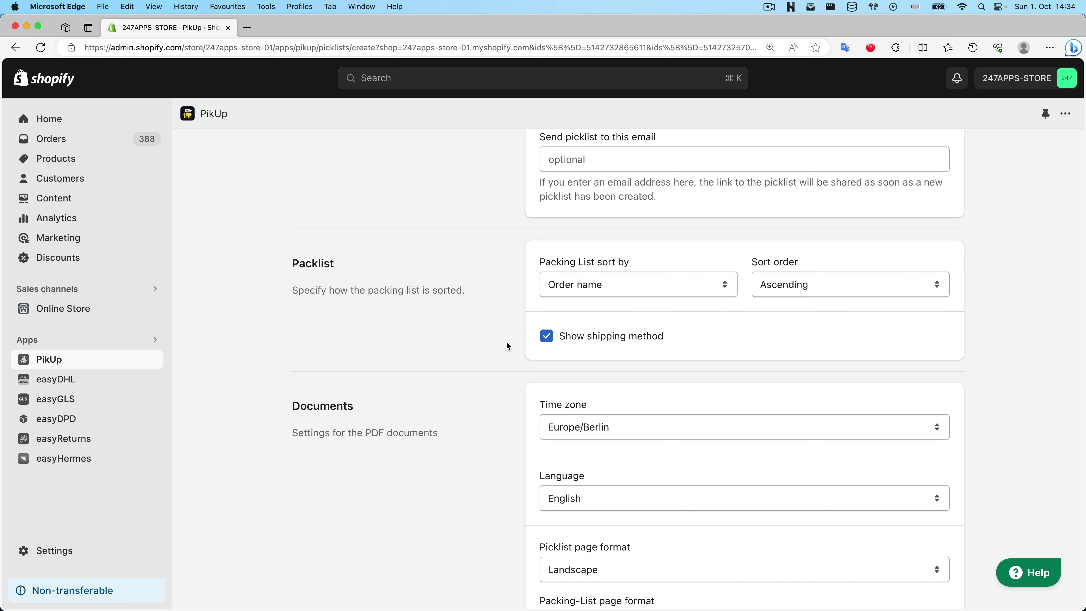
scroll(502, 341, down, 4)
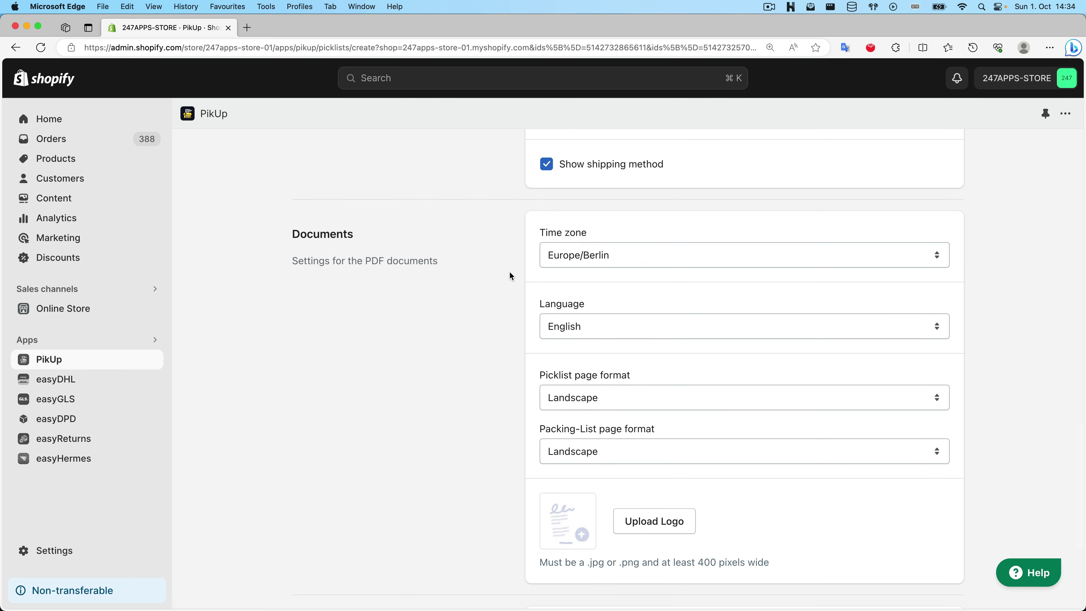
- Look through the available time zone, language and picklist page format options for the PDF documents
click(644, 256)
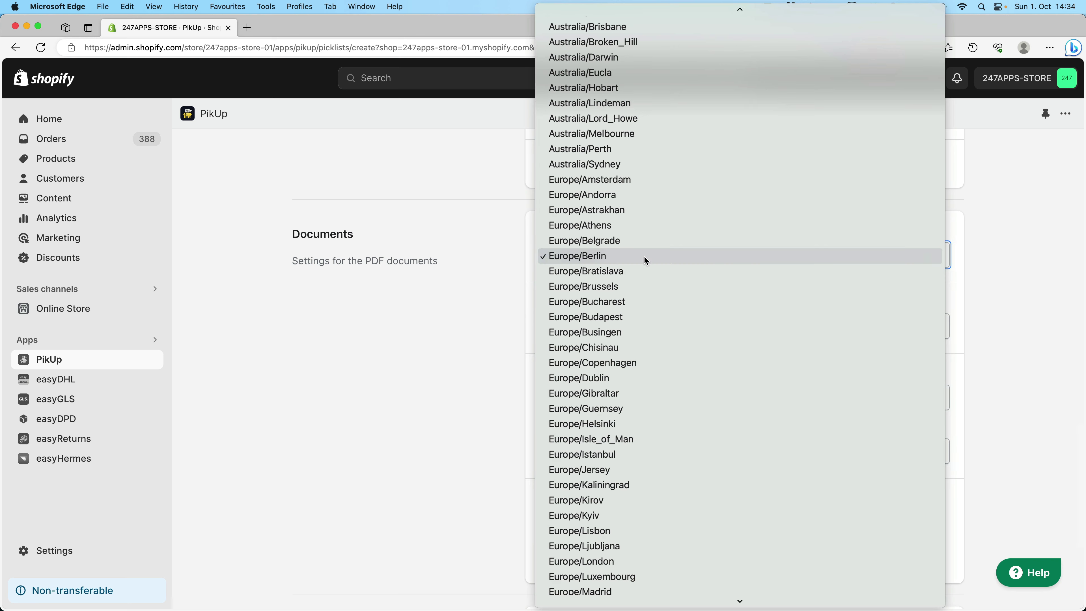
click(331, 259)
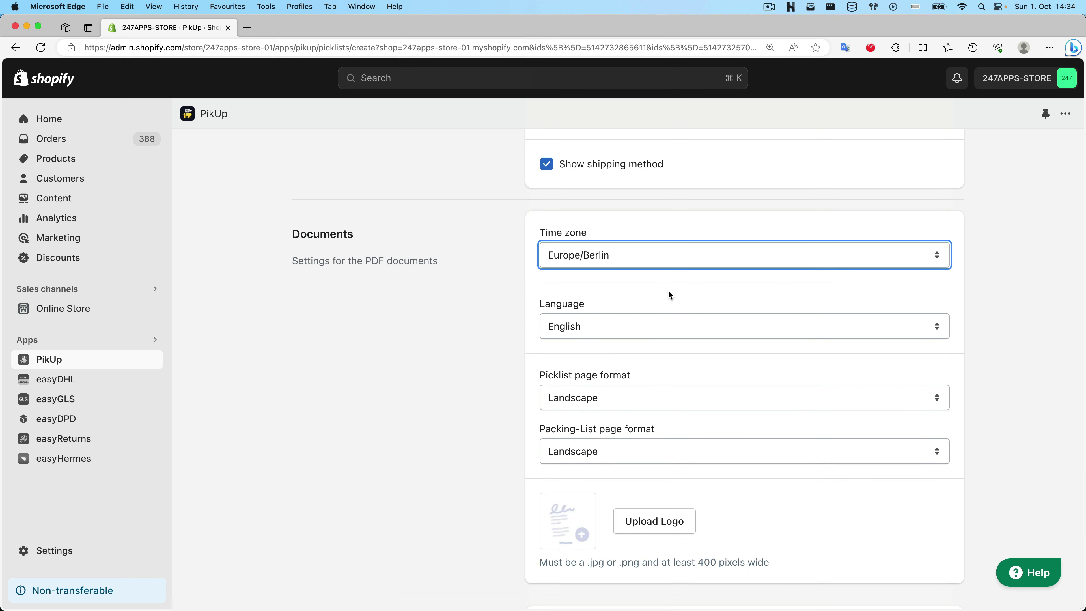
click(656, 323)
click(526, 376)
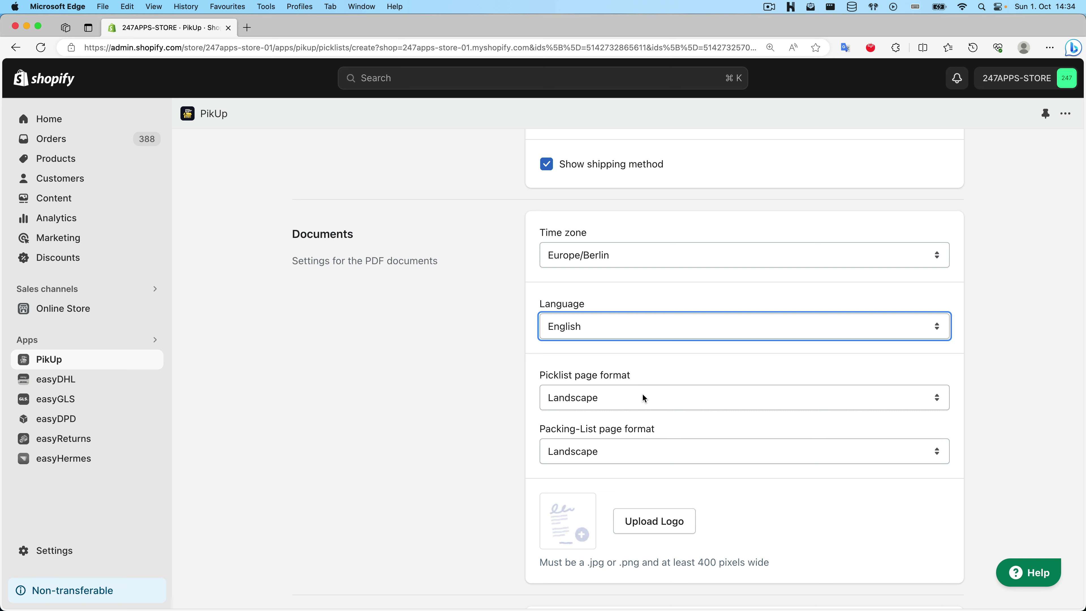
click(652, 398)
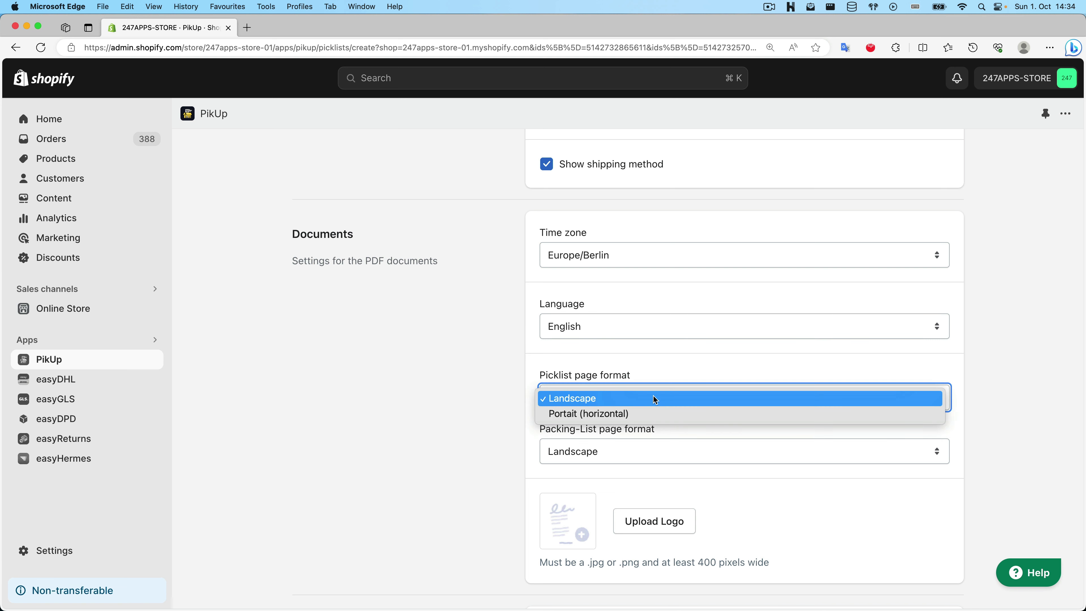
click(502, 400)
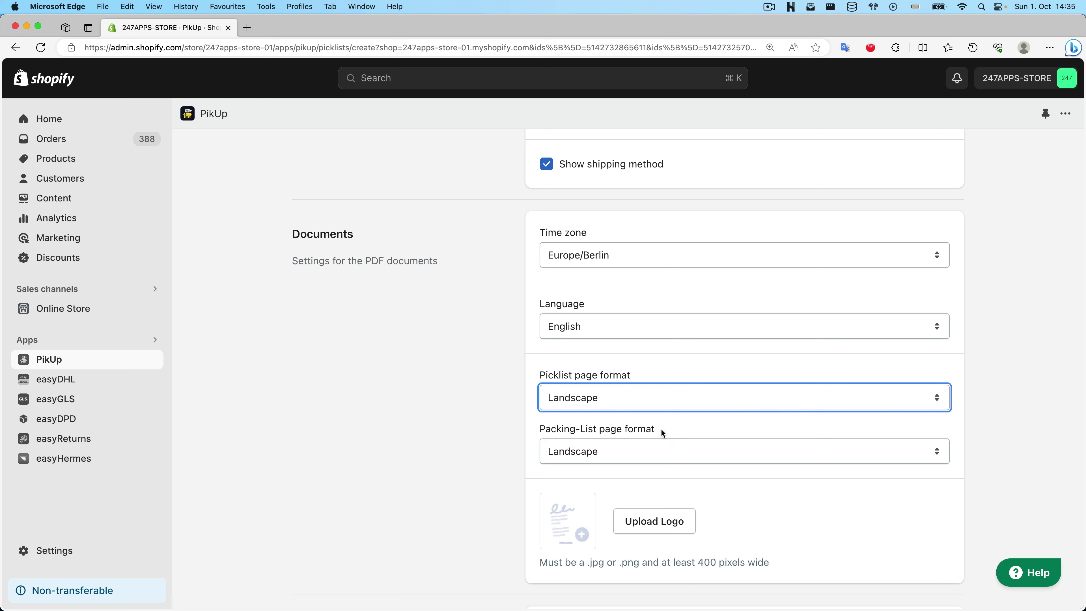
- Review the logo upload, app interface language and Bundles.app integration settings
scroll(713, 443, down, 5)
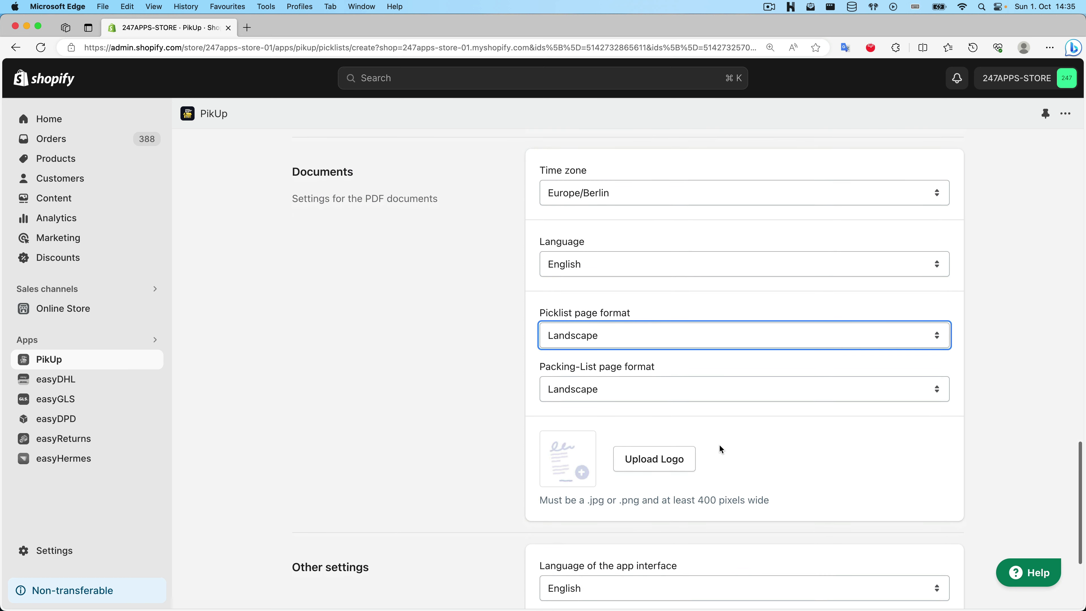
scroll(611, 396, down, 3)
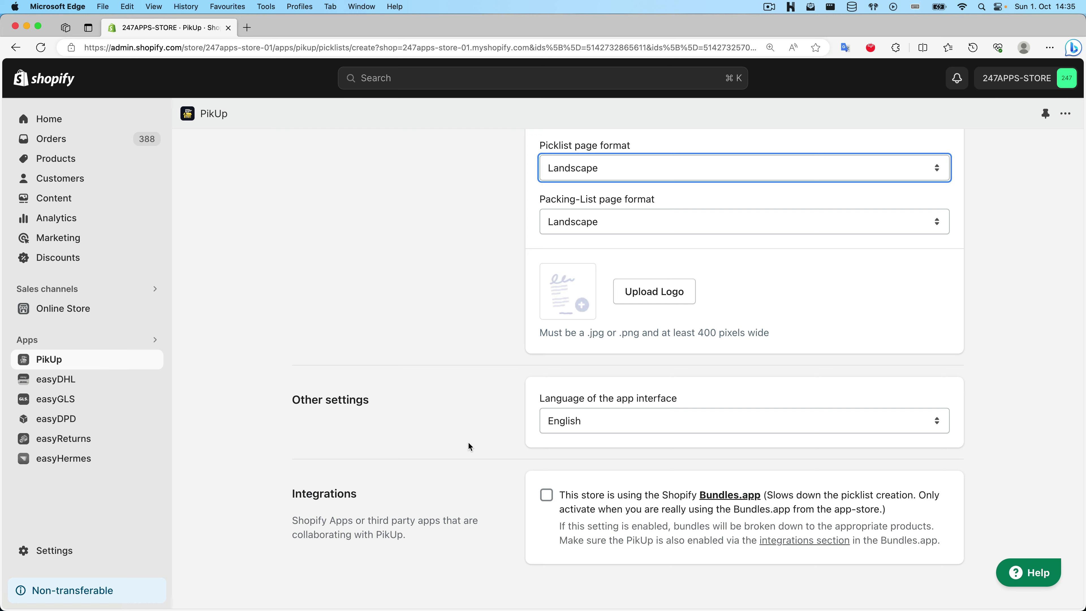
scroll(464, 440, up, 20)
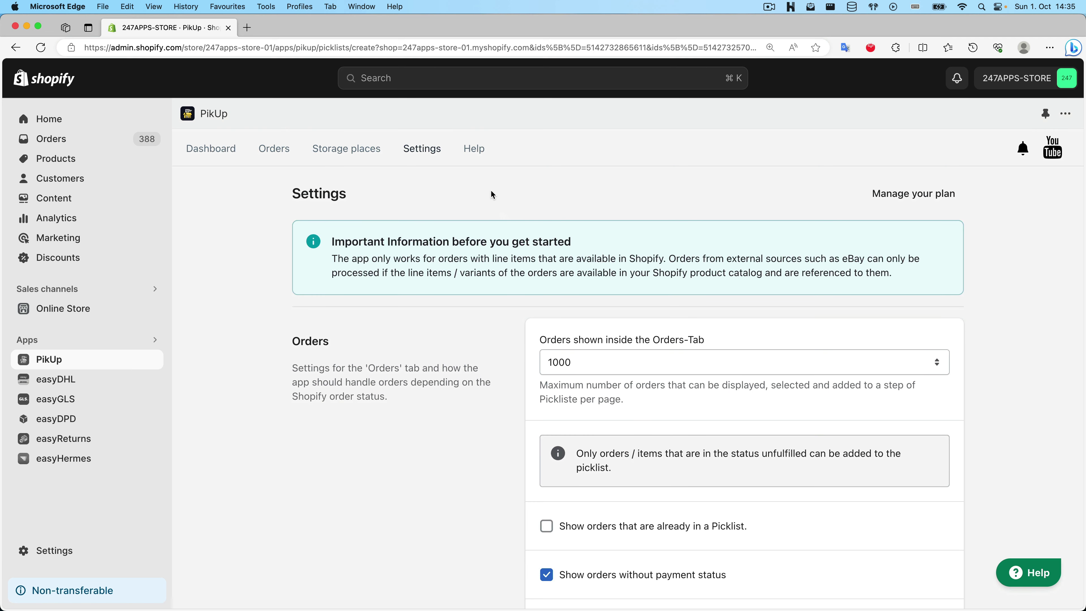
- Examine the Storage places page and its additional actions for importing, exporting and deleting data
click(370, 151)
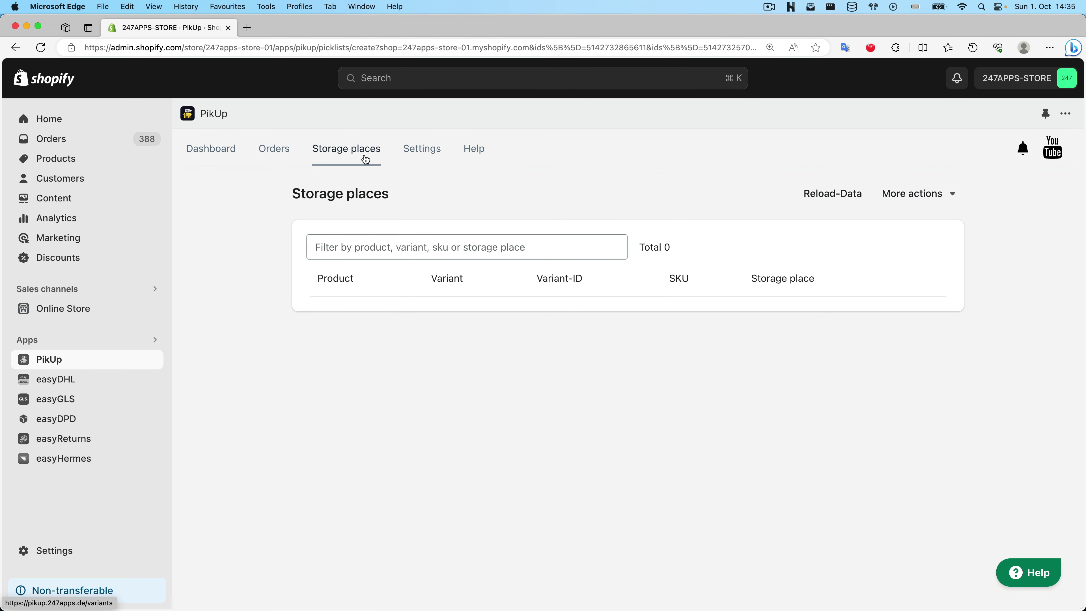
click(914, 194)
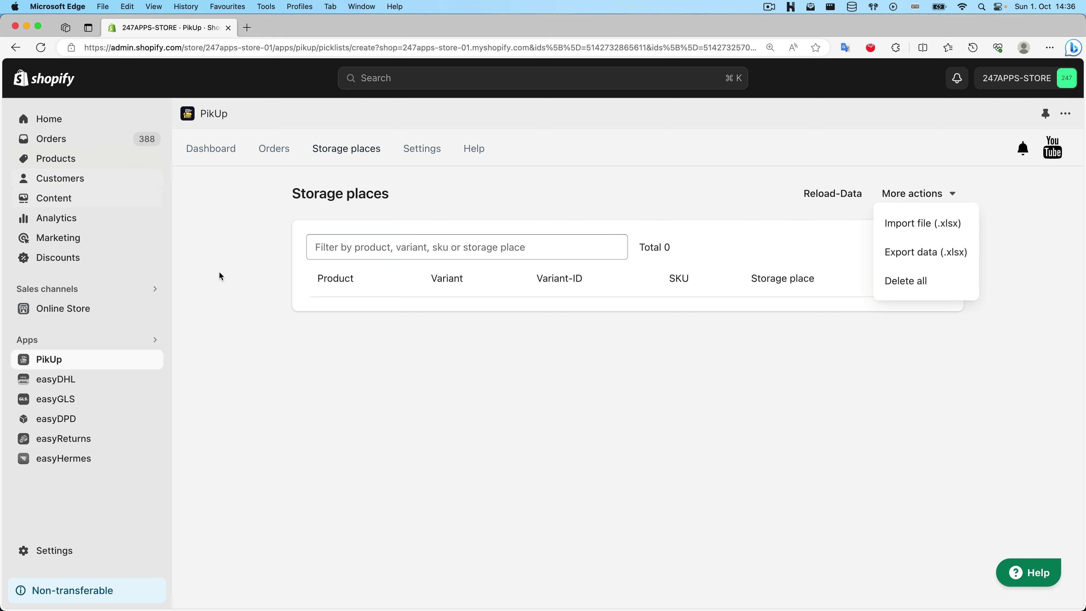
click(588, 399)
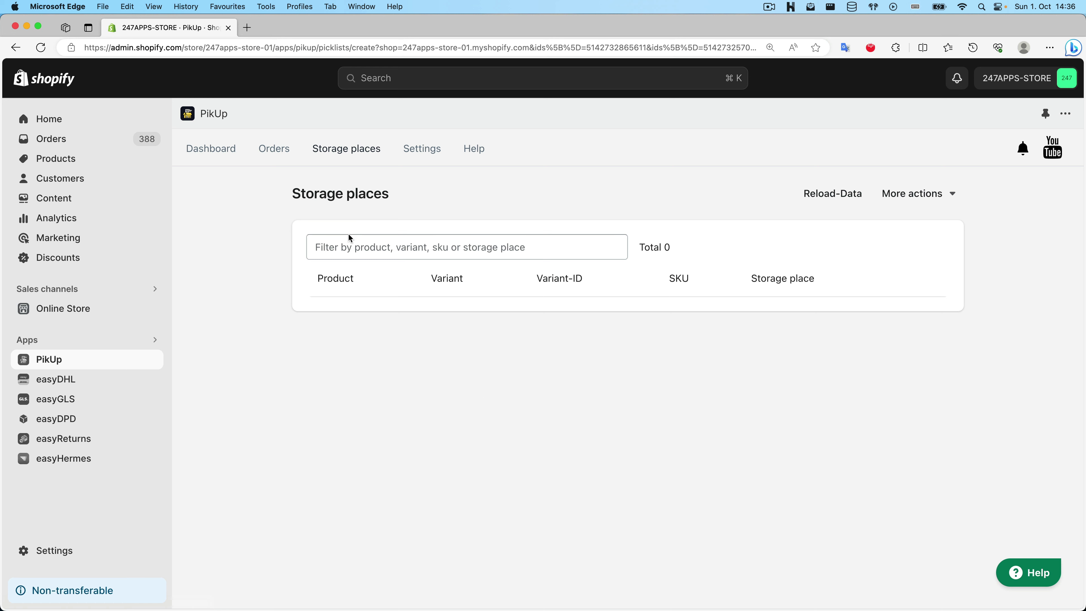
- Review the existing picklists and the app recommendations on PikUp's dashboard
click(219, 157)
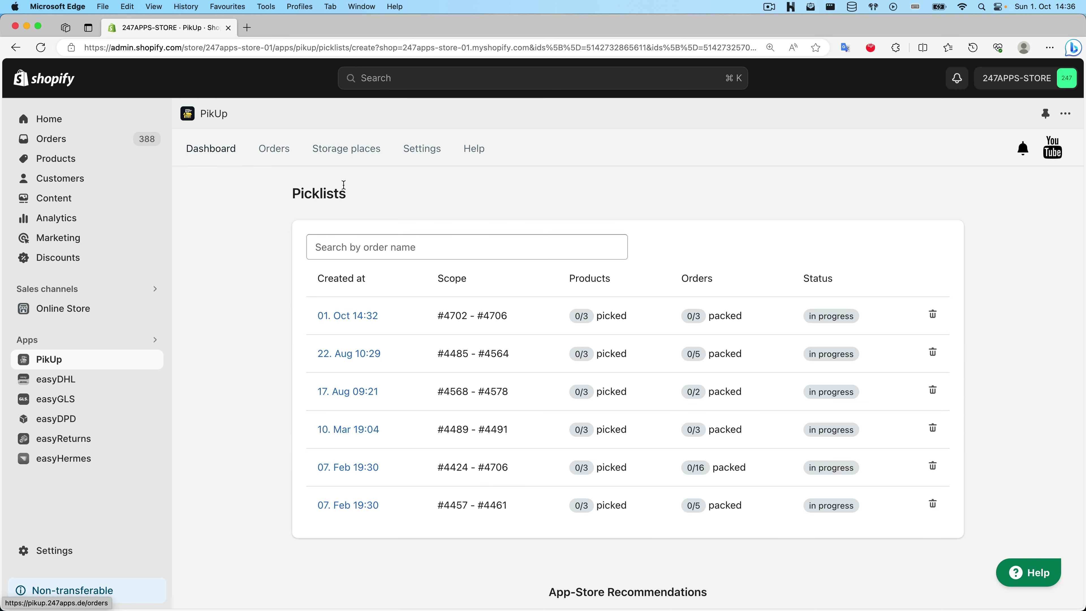
scroll(355, 187, down, 3)
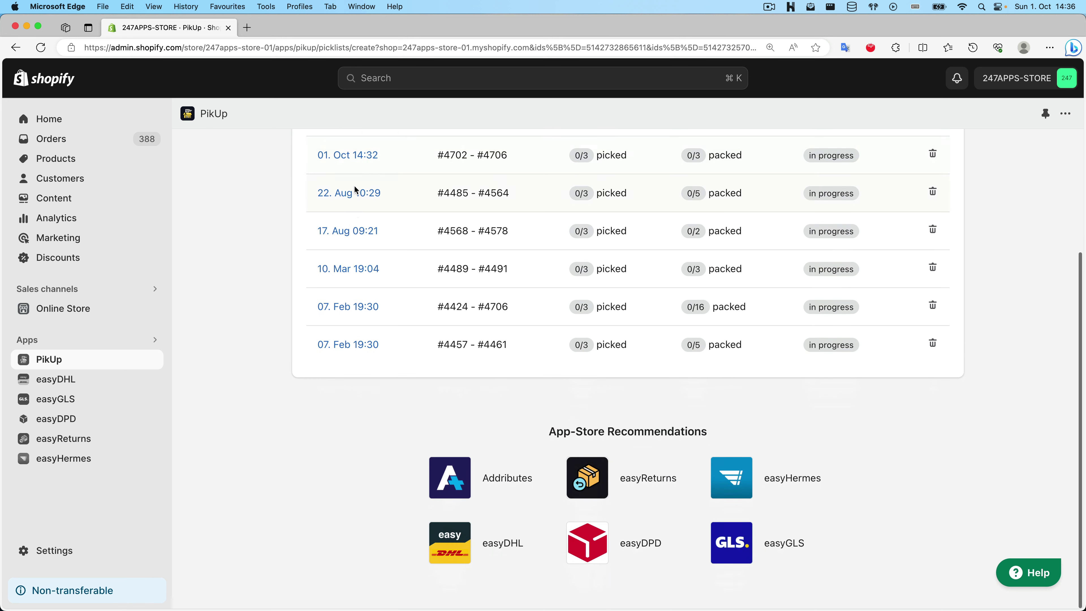
scroll(355, 189, up, 3)
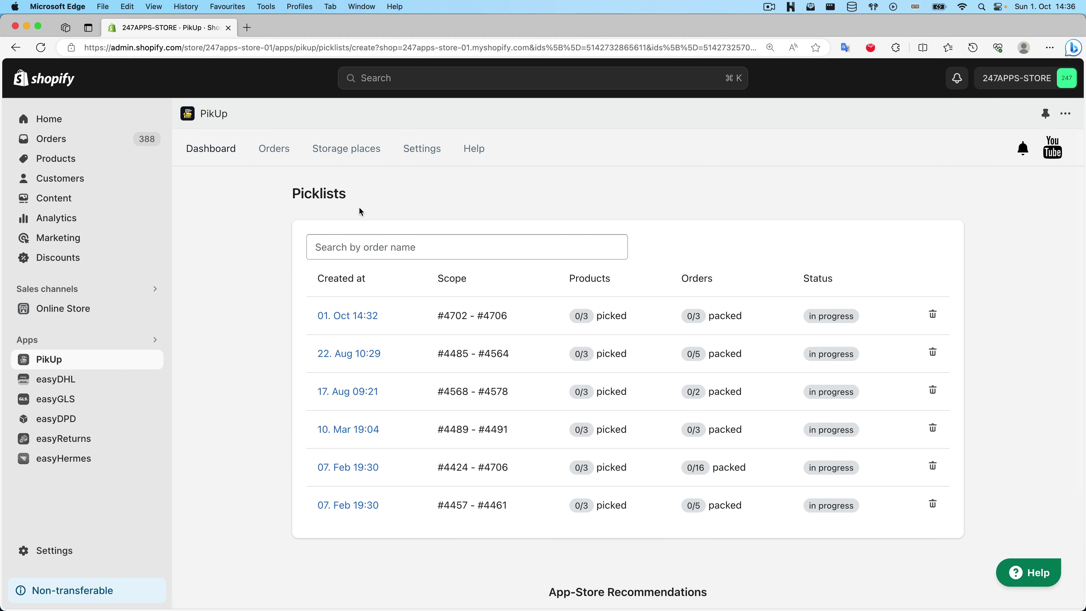